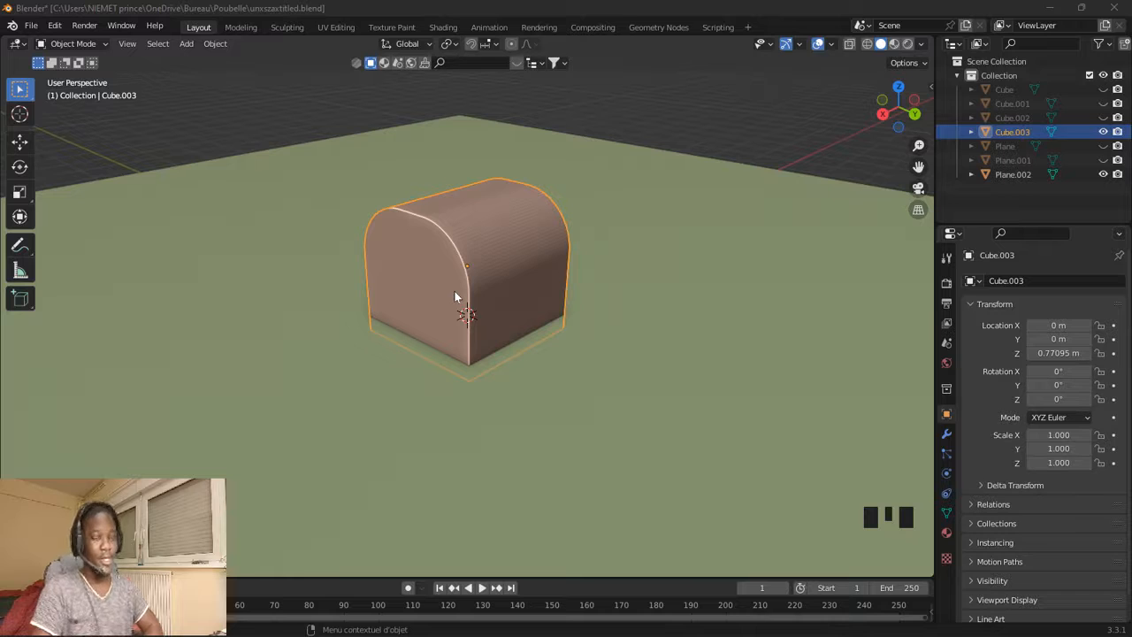
left_click(75, 44)
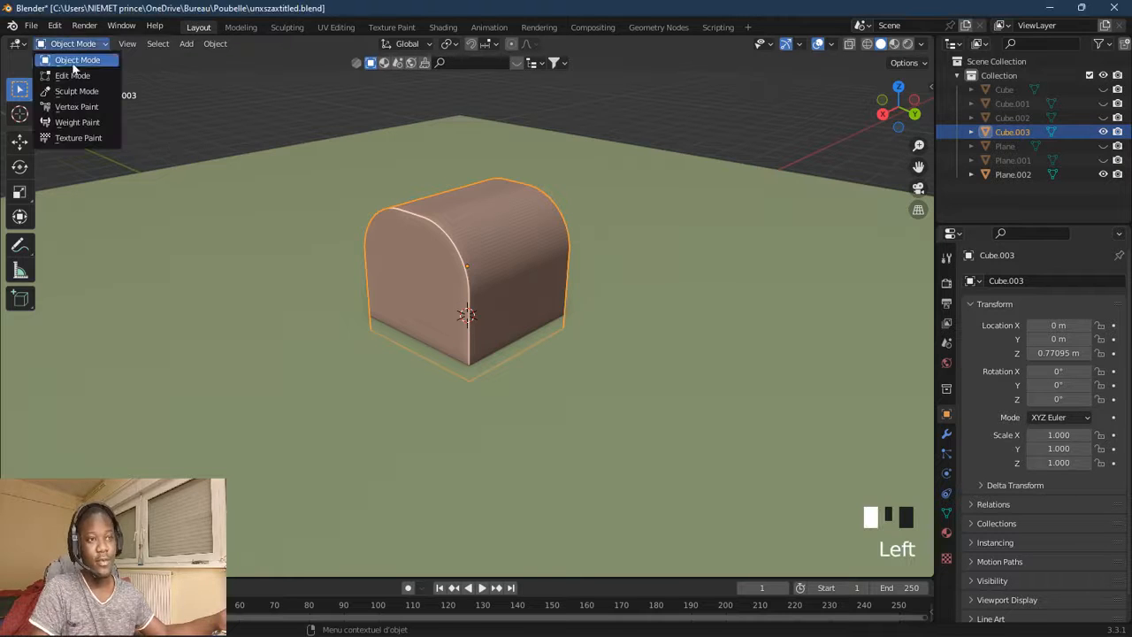
left_click(71, 68)
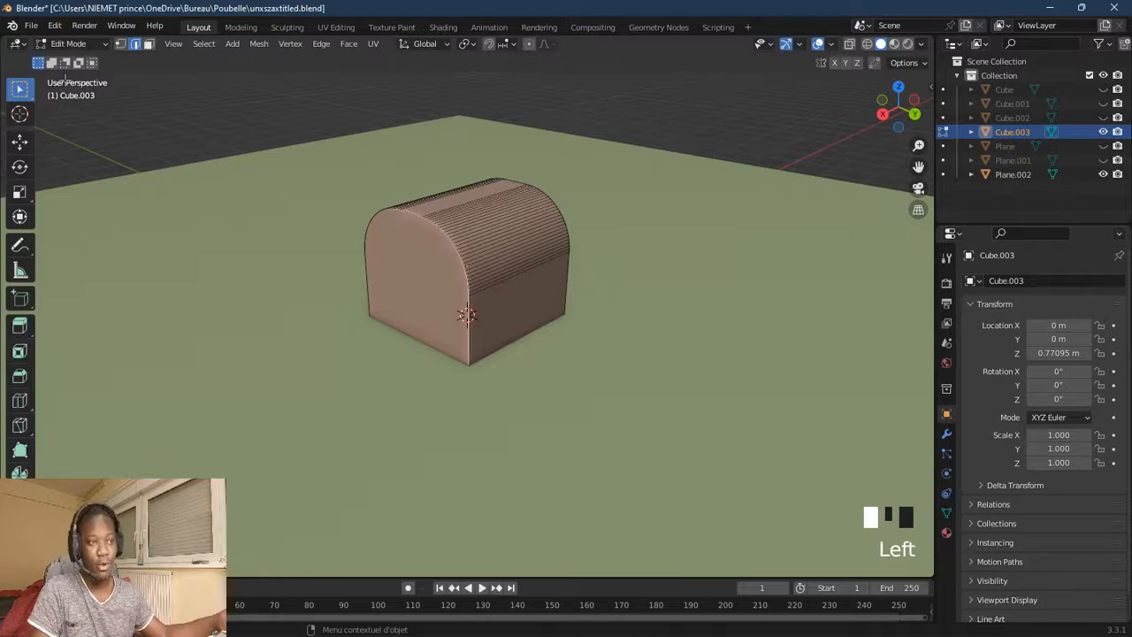
left_click(22, 428)
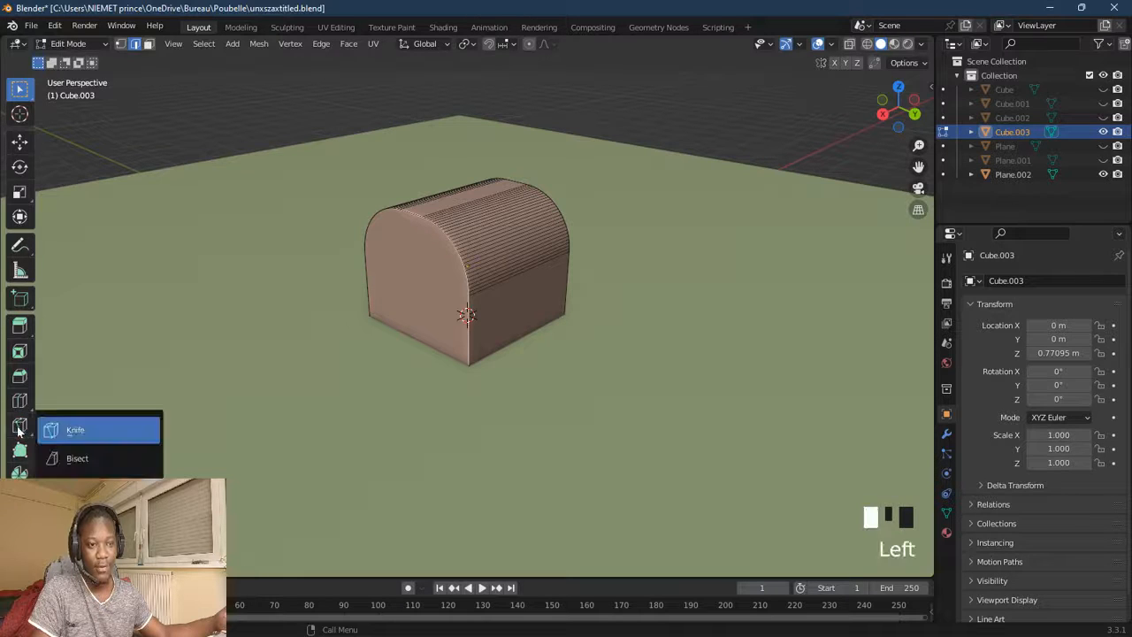
left_click(75, 429)
left_click(71, 43)
left_click(88, 56)
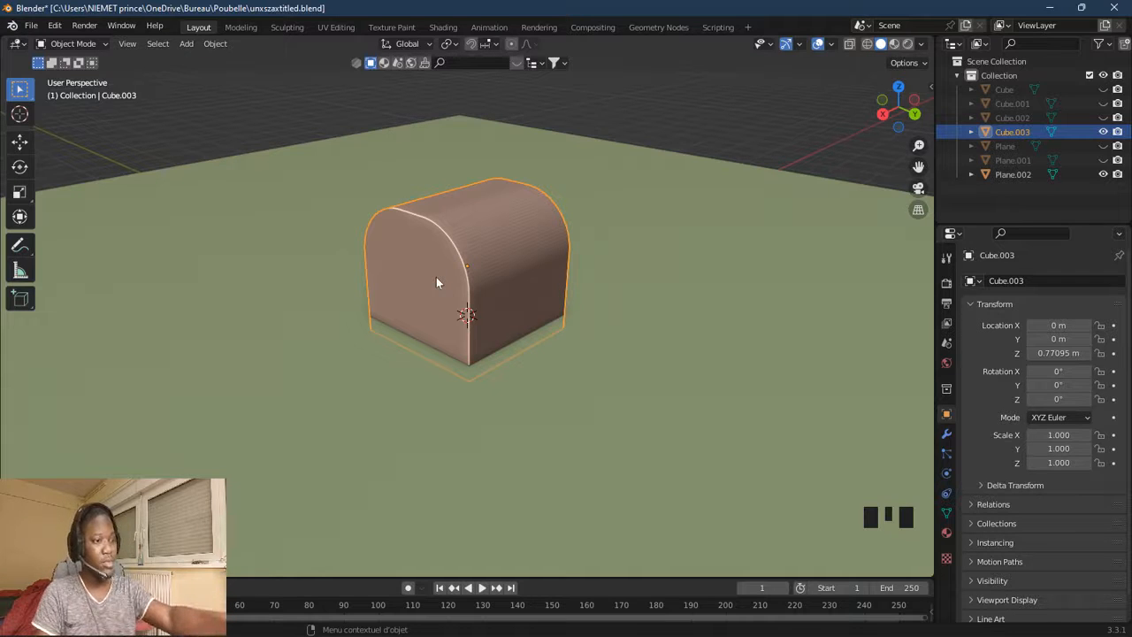
Hide the rounded Cube.003 and add a new cube mesh object with a size of 2 m.
left_click(1103, 132)
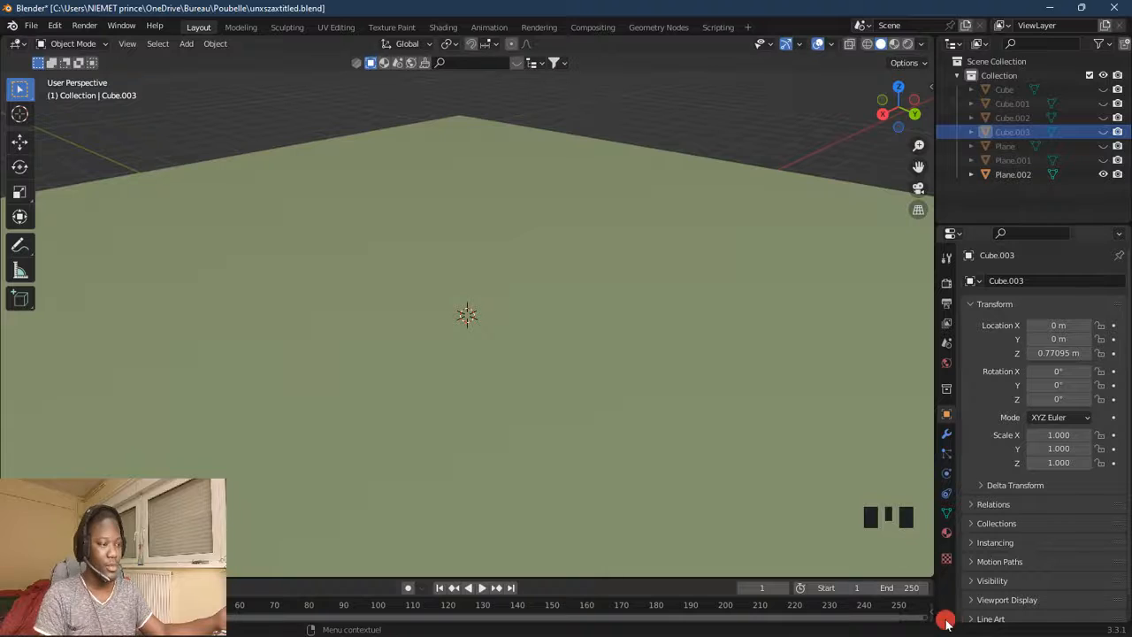
left_click(186, 44)
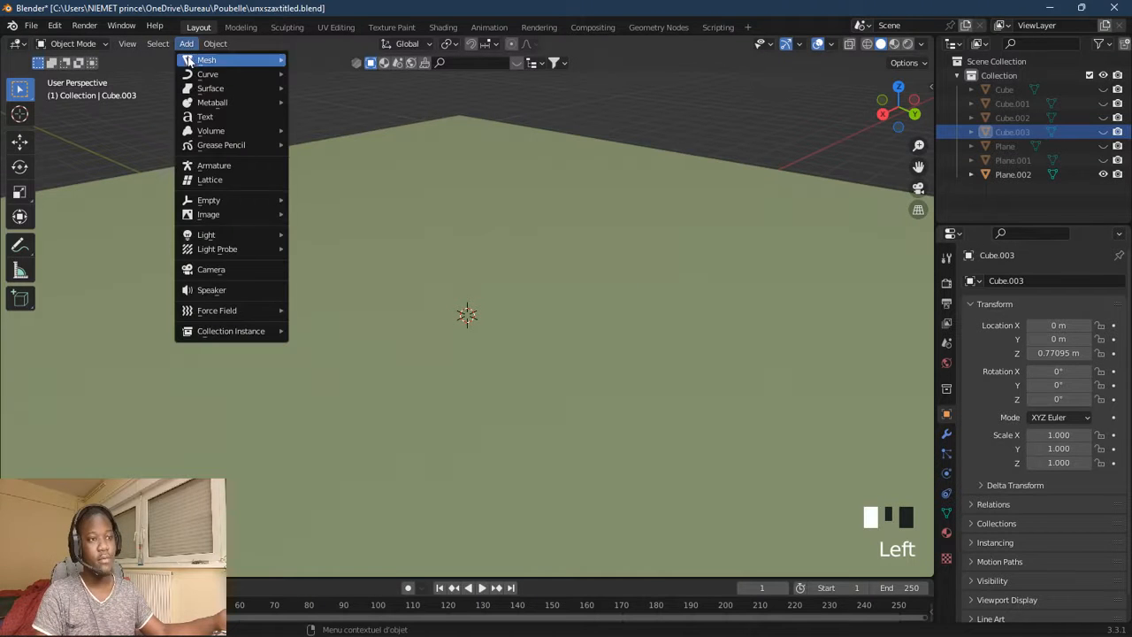
mouse_move(189, 59)
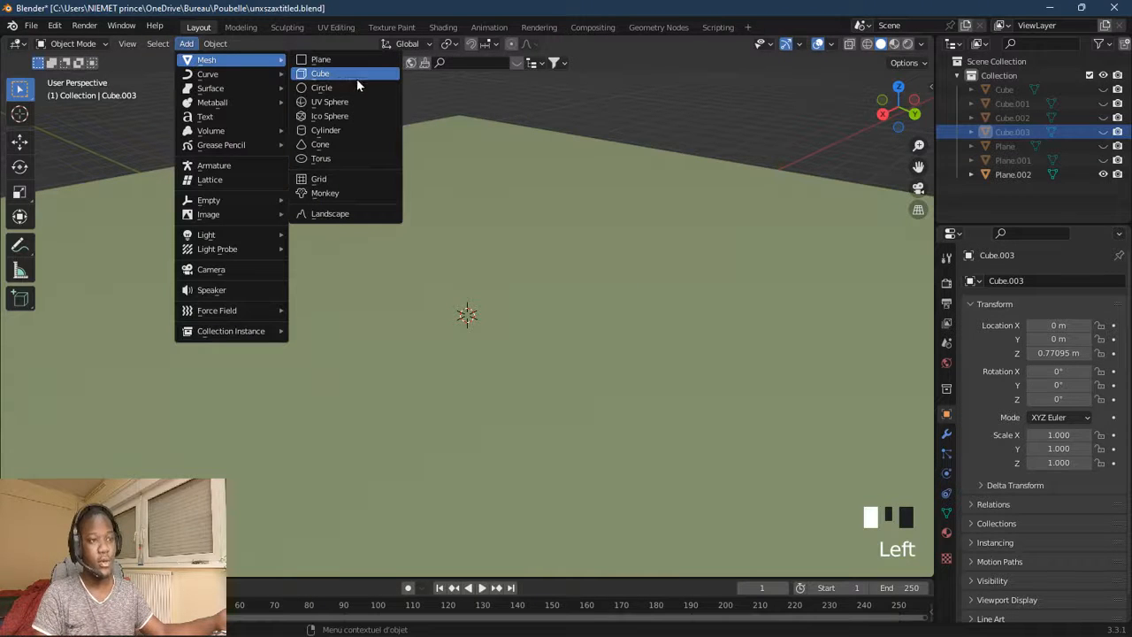
left_click(325, 76)
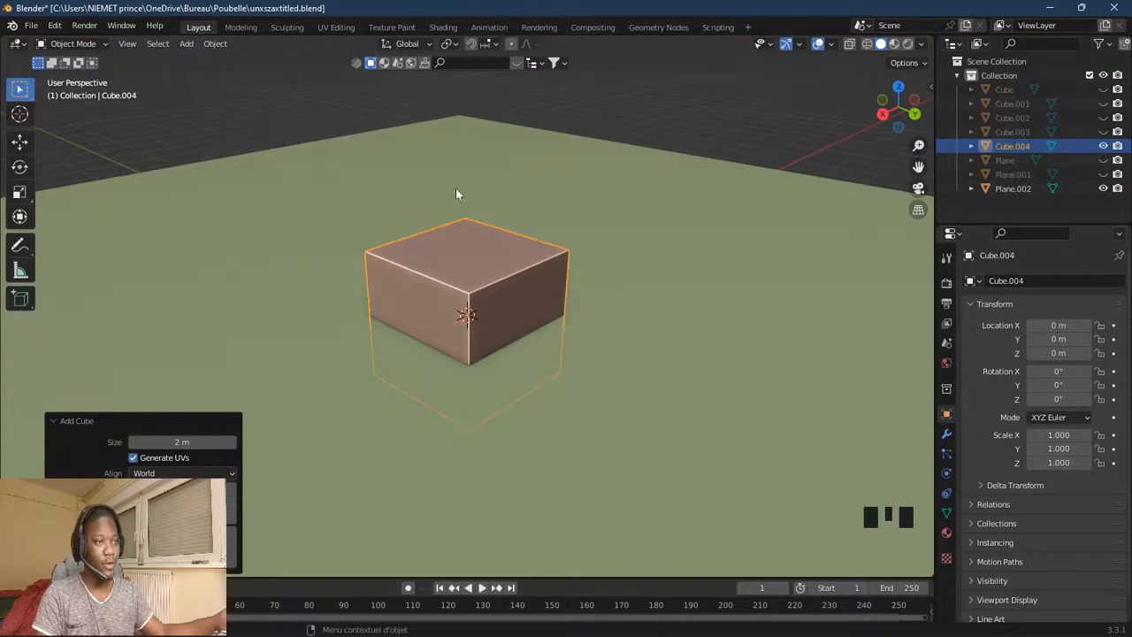
Raise the new cube about 0.83 m along the Z axis so that most of it stands above the ground plane.
key("g")
key("z")
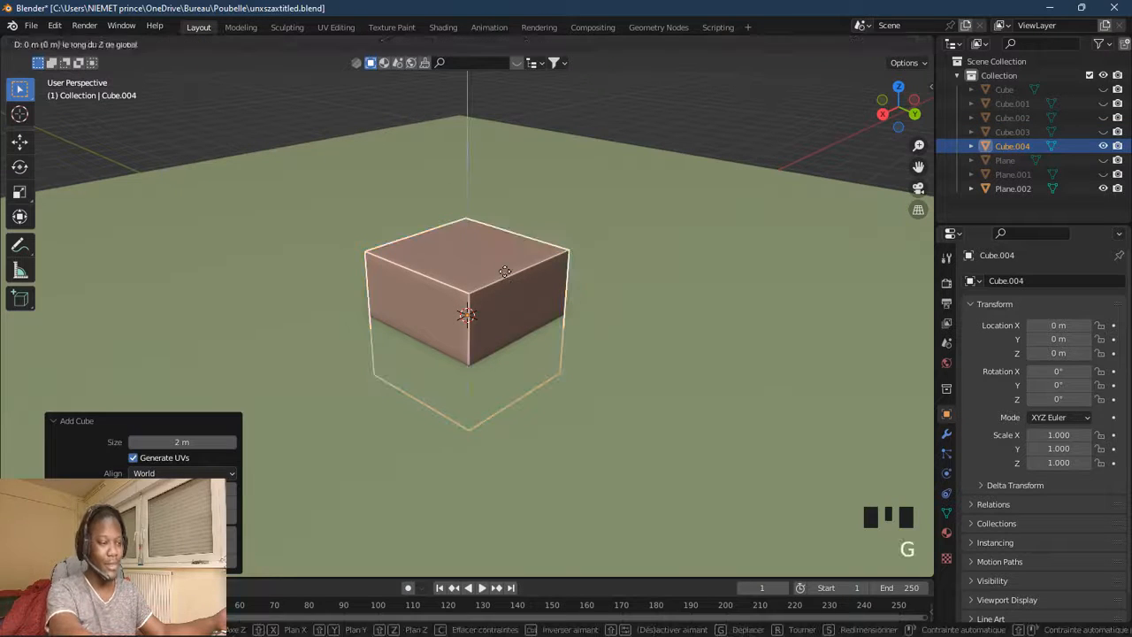
left_click(499, 215)
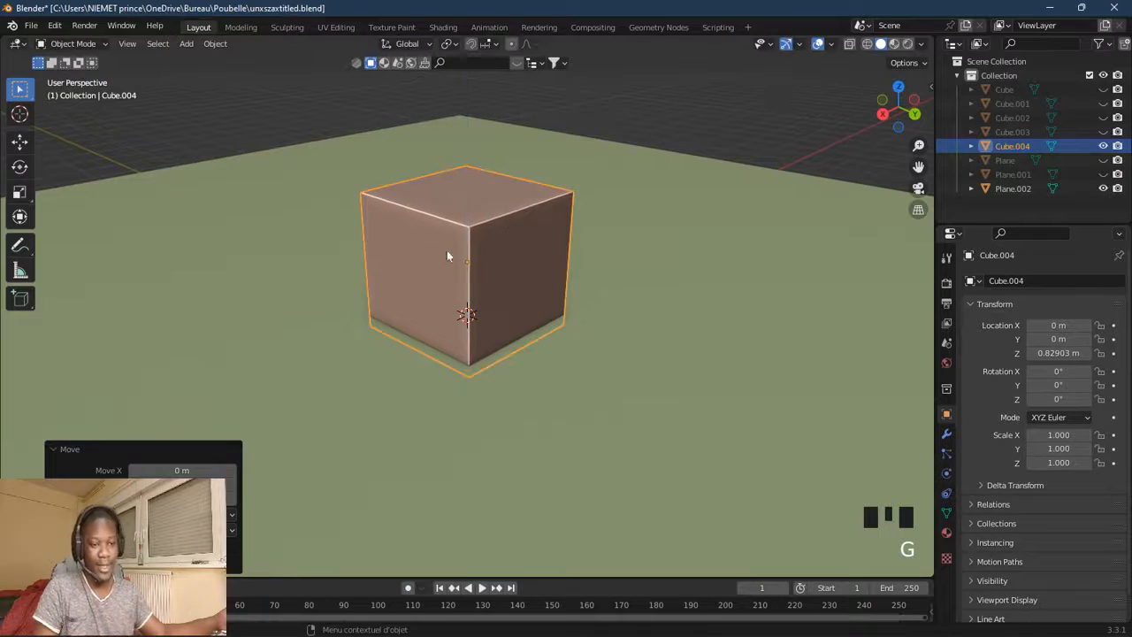
In Edit Mode, bevel two opposite top edges of the cube with a width of about 0.612 m and 28 segments.
left_click(68, 46)
left_click(75, 76)
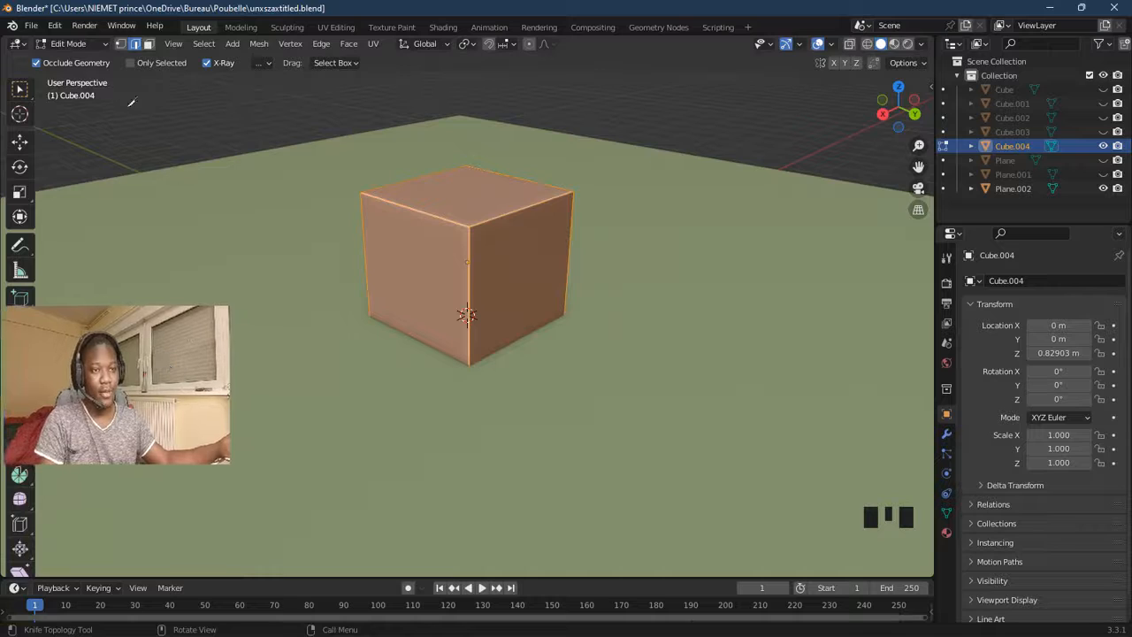
left_click(21, 90)
left_click(26, 90)
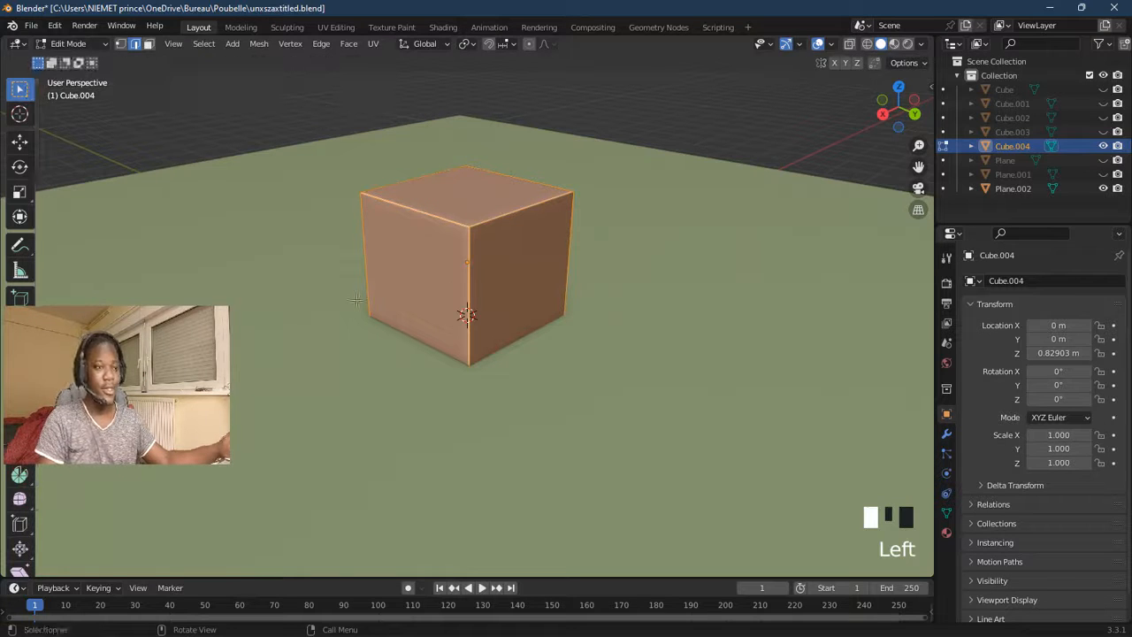
left_click(493, 218)
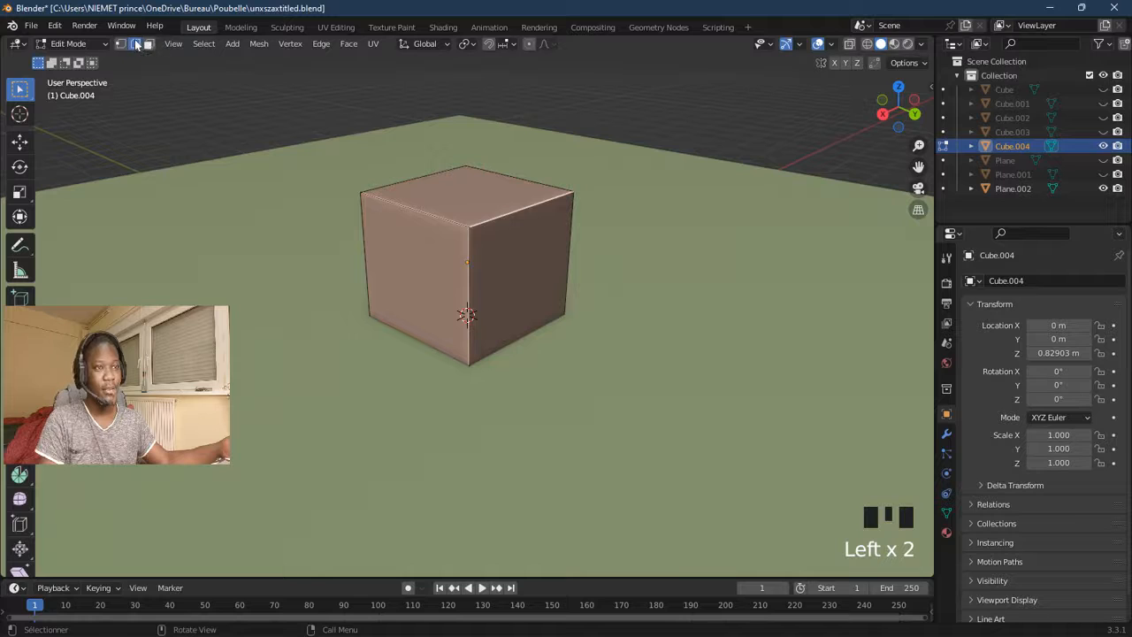
left_click(403, 188, "shift")
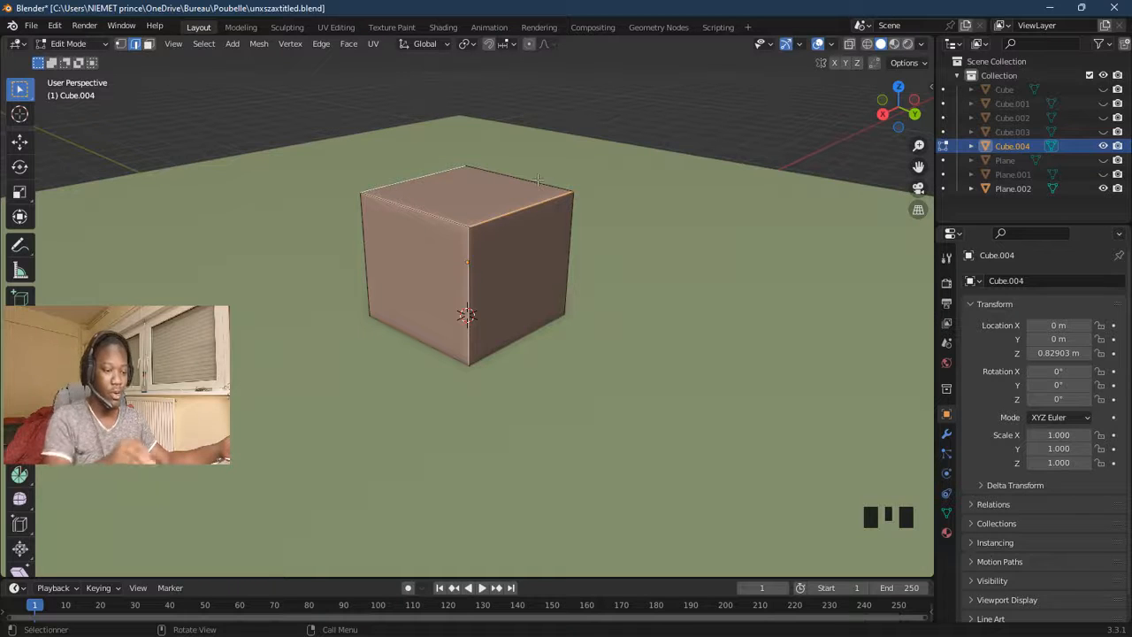
key("ctrl+b")
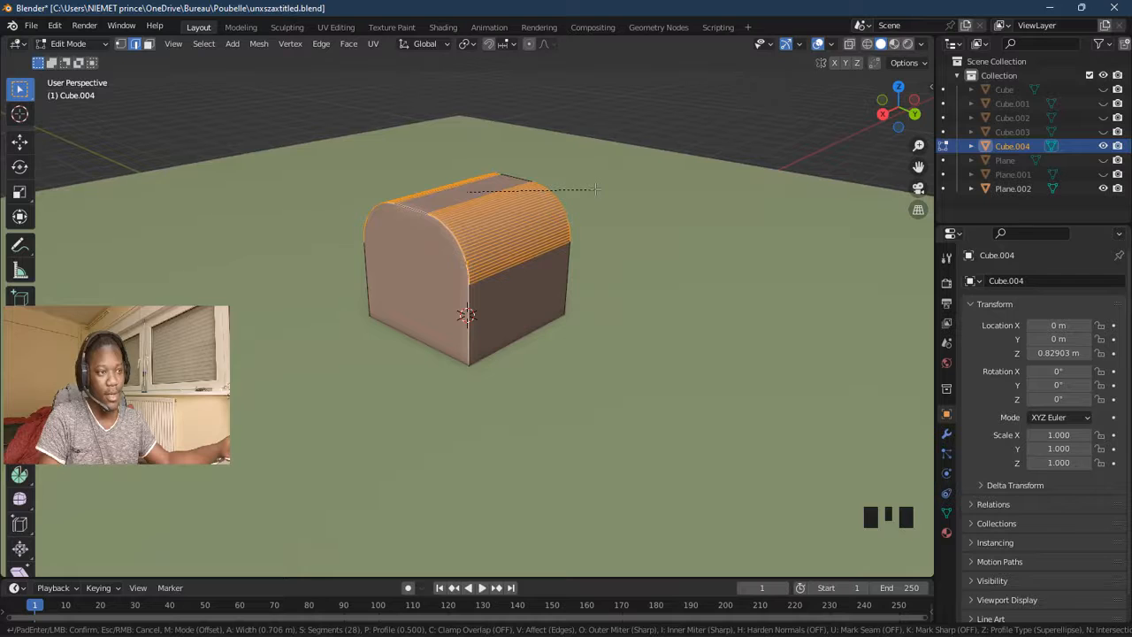
left_click(593, 188)
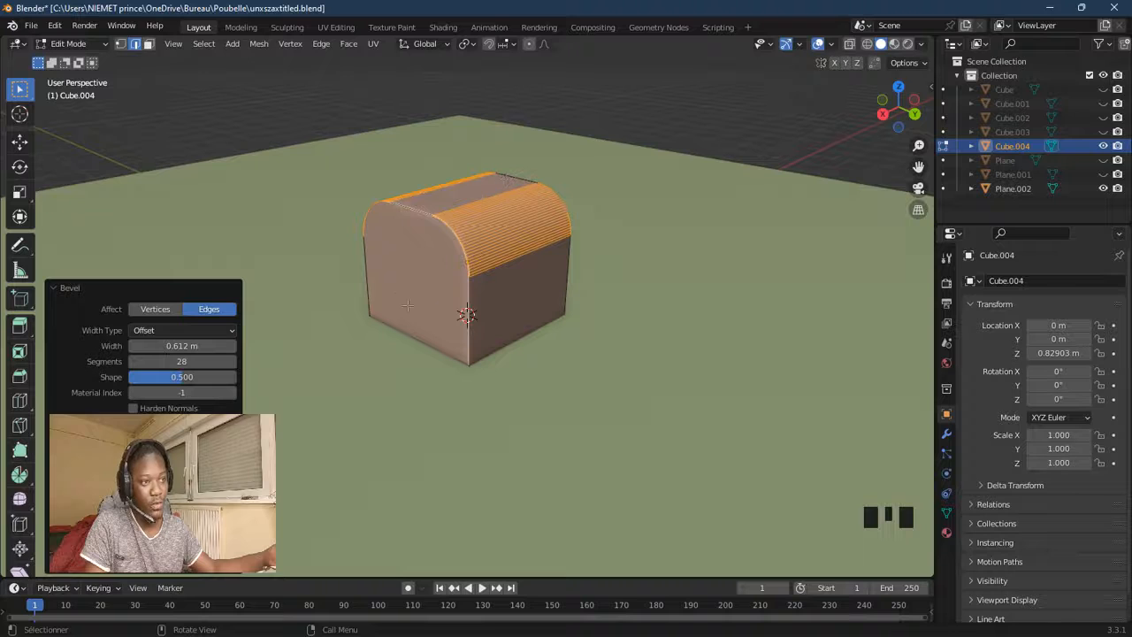
Add a second cube inside the same mesh and move it about -3.5 m along the Y axis, beside the rounded block.
left_click(19, 403)
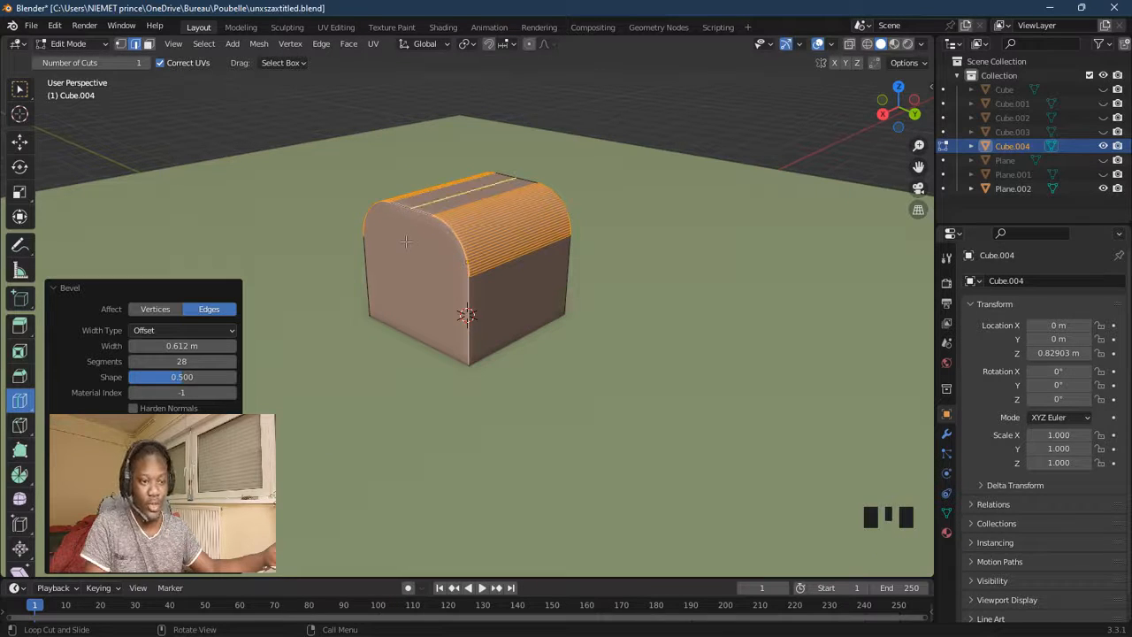
left_click(232, 43)
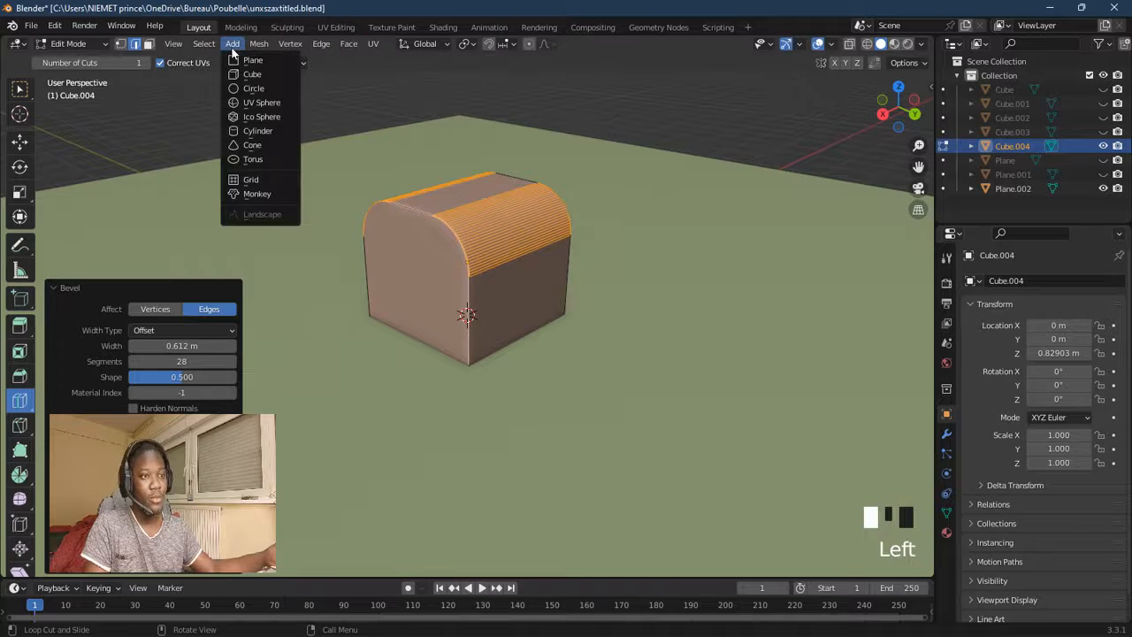
left_click(273, 78)
key("g")
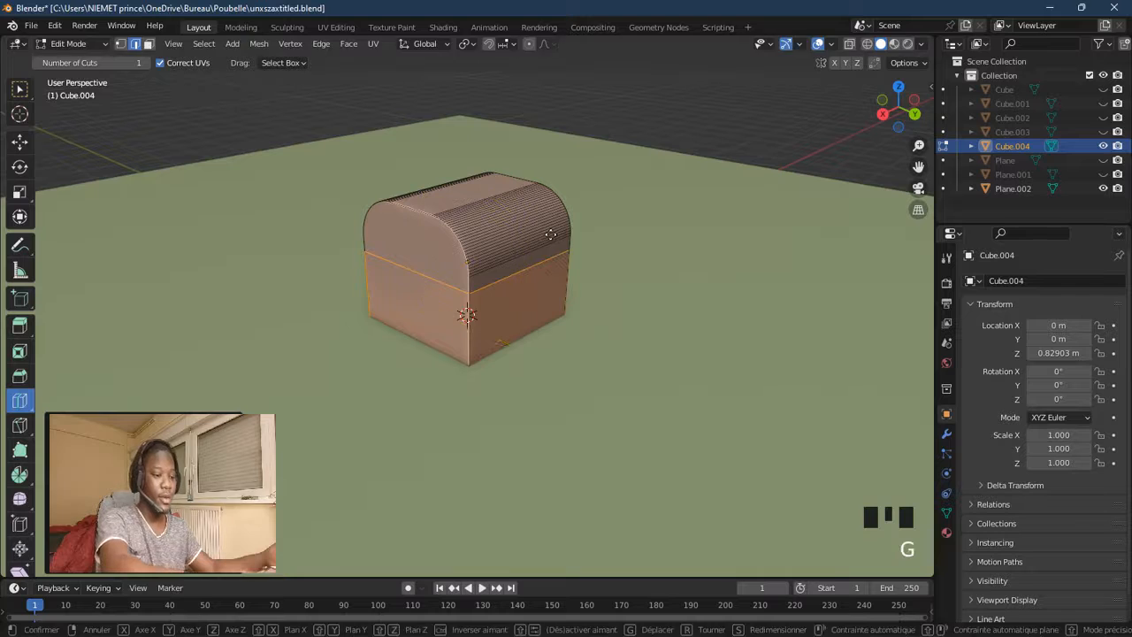
key("y")
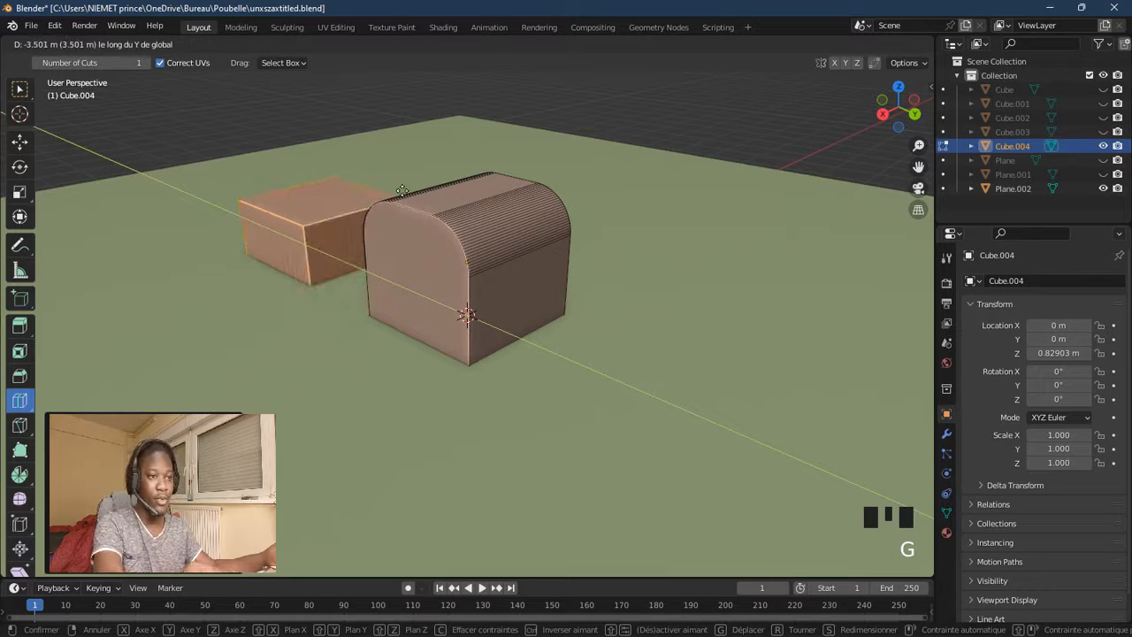
left_click(402, 190)
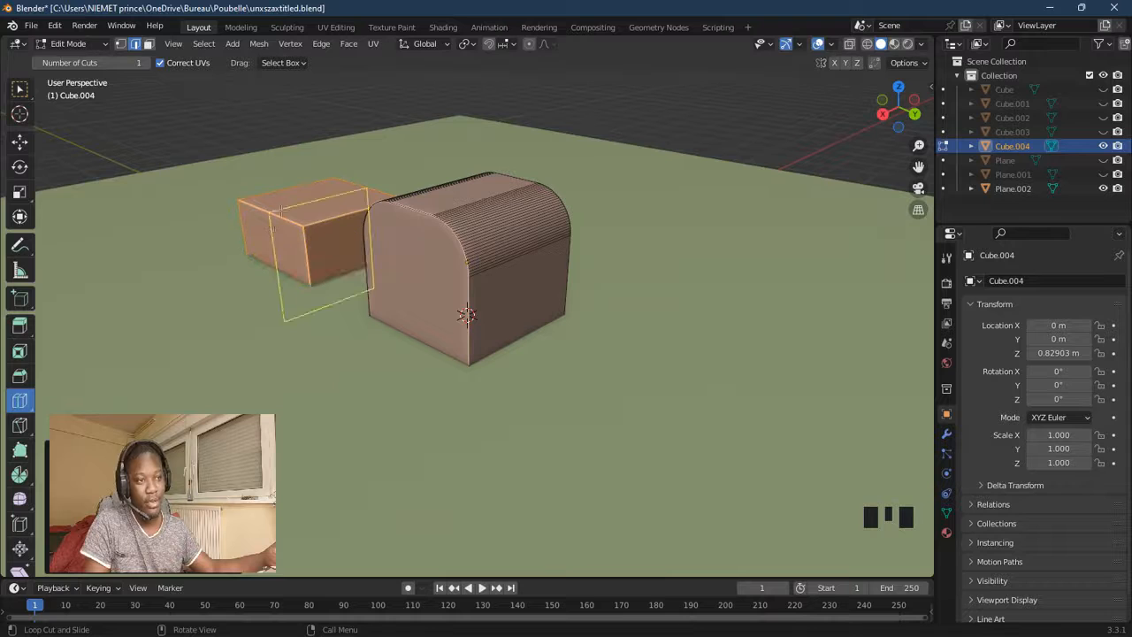
Raise the second cube about 1 m along the Z axis so that it stands on the ground plane.
key("g")
key("z")
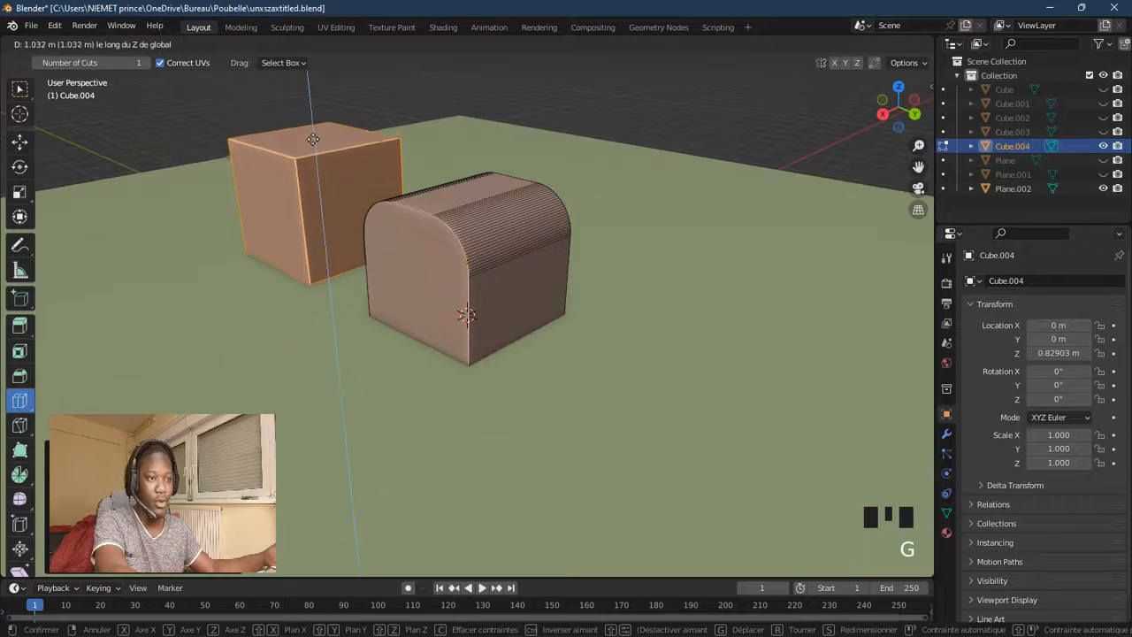
left_click(314, 145)
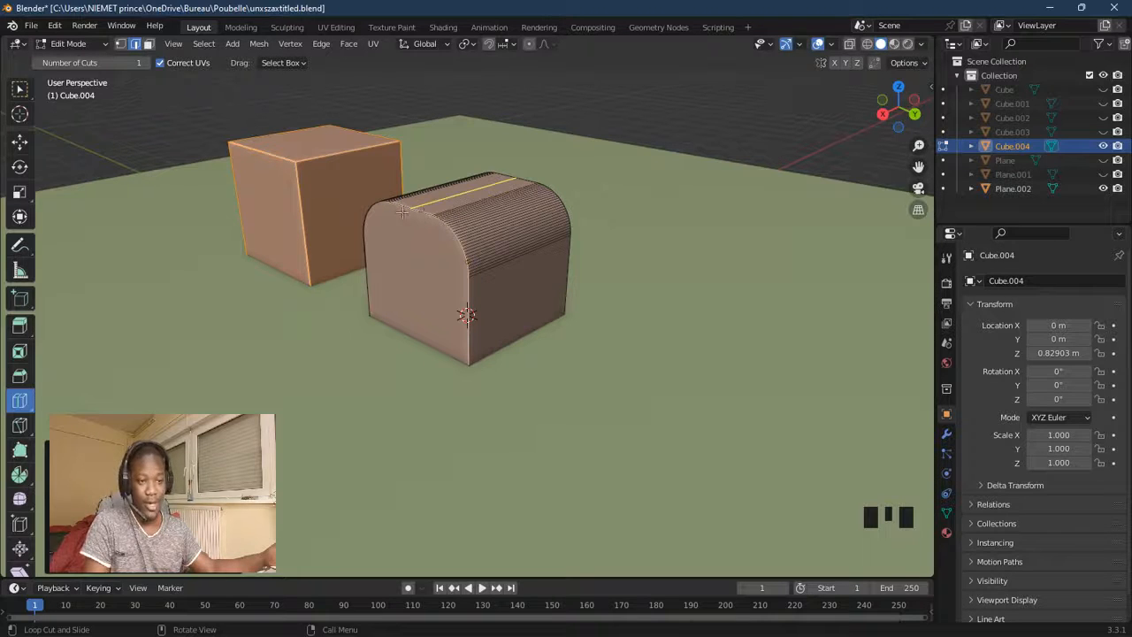
Cut a vertical line down the middle of the rounded block's front end face with the Knife tool, from top edge to bottom edge.
left_click(22, 429)
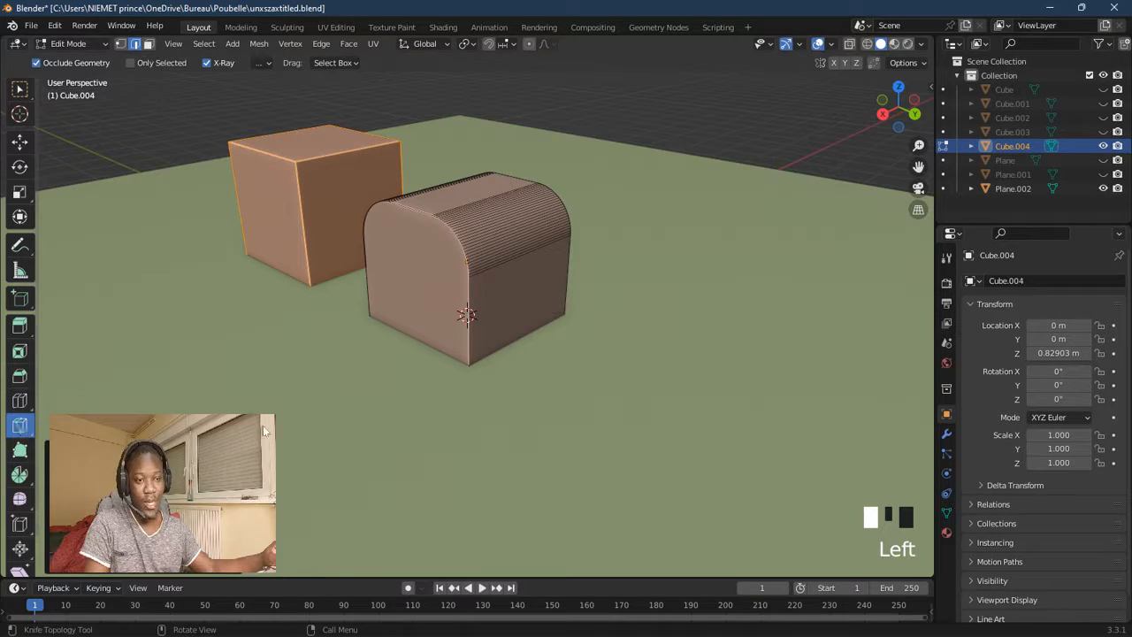
left_click(415, 210)
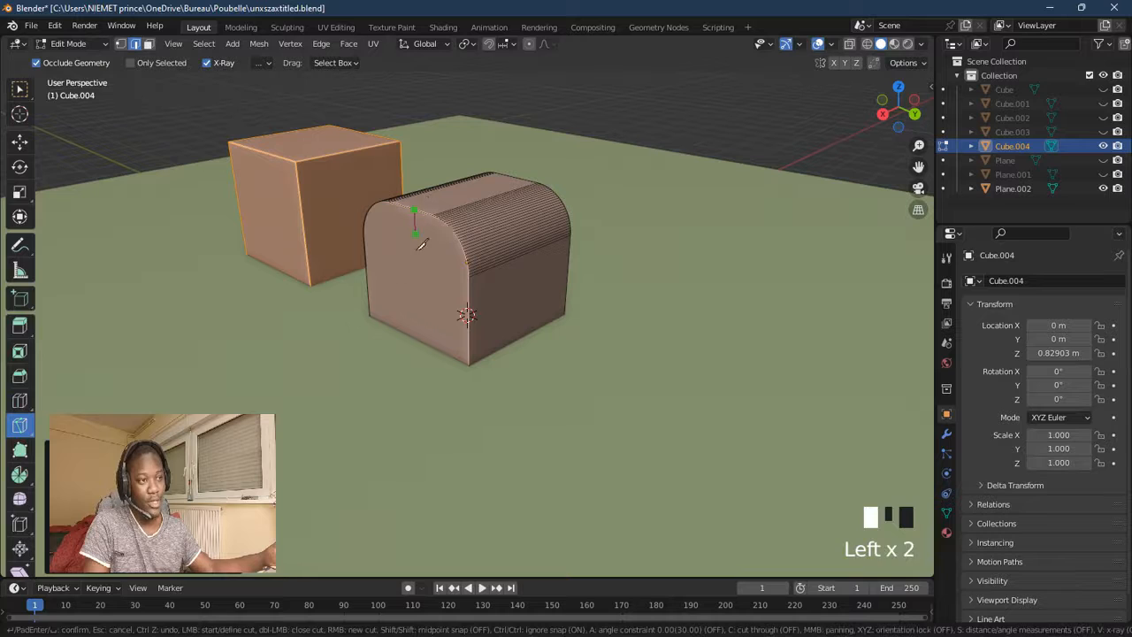
left_click(412, 336)
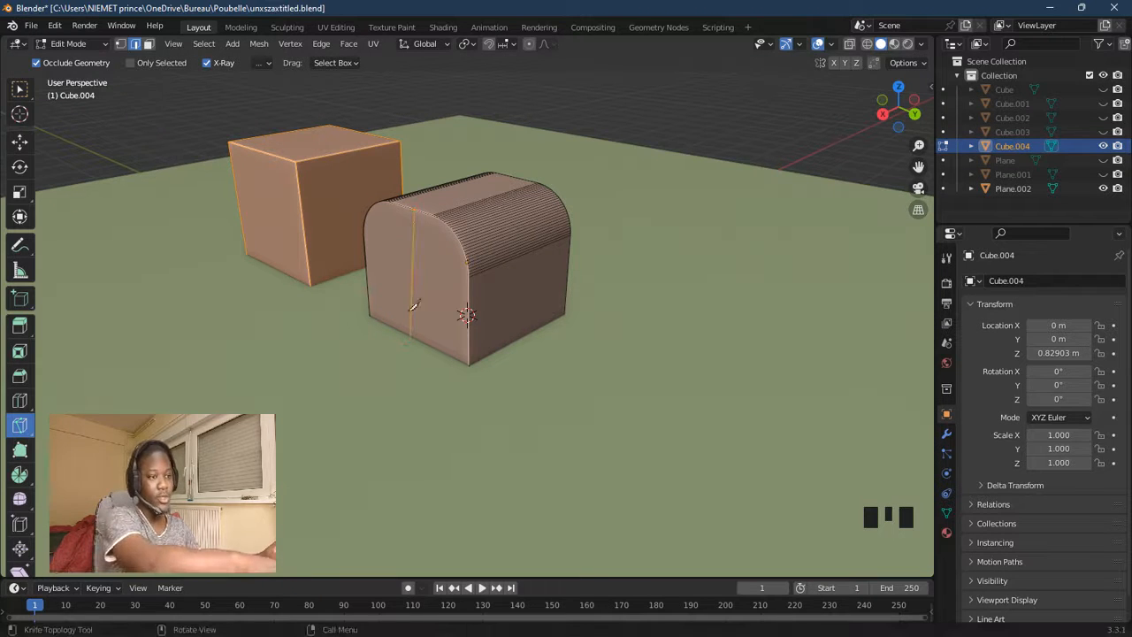
key("Return")
Knife-cut the flat strip on top of the rounded block lengthwise, from the front end face's cut to the opposite end.
mouse_move(425, 212)
middle_mouse_down()
mouse_move(349, 254)
mouse_move(331, 250)
mouse_move(424, 195)
middle_mouse_up()
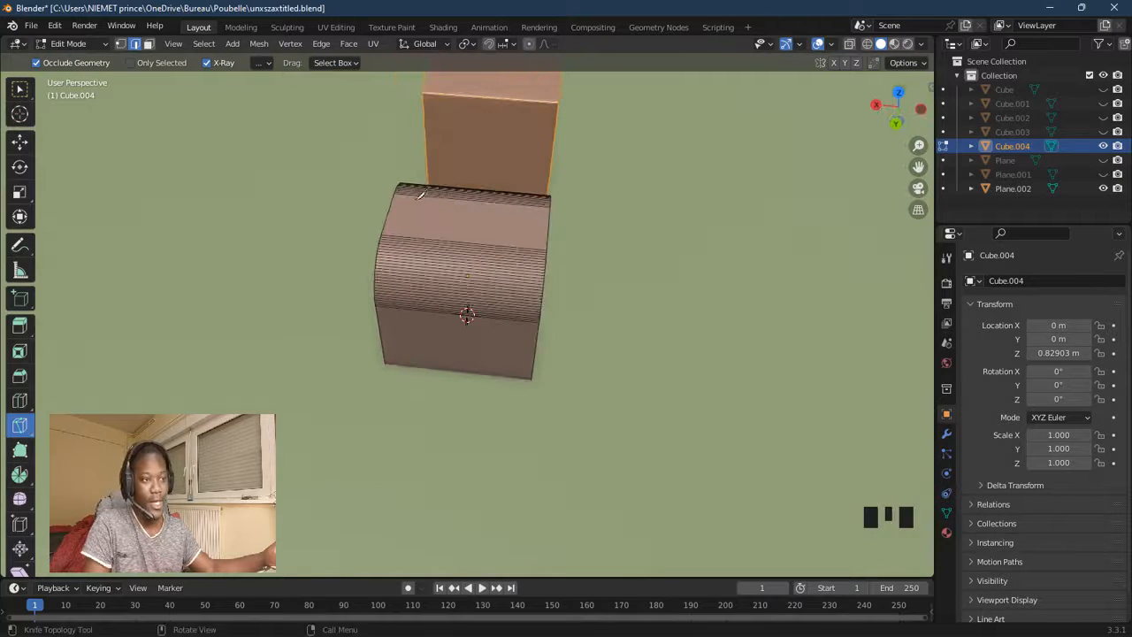
left_click_drag(389, 212, 553, 232)
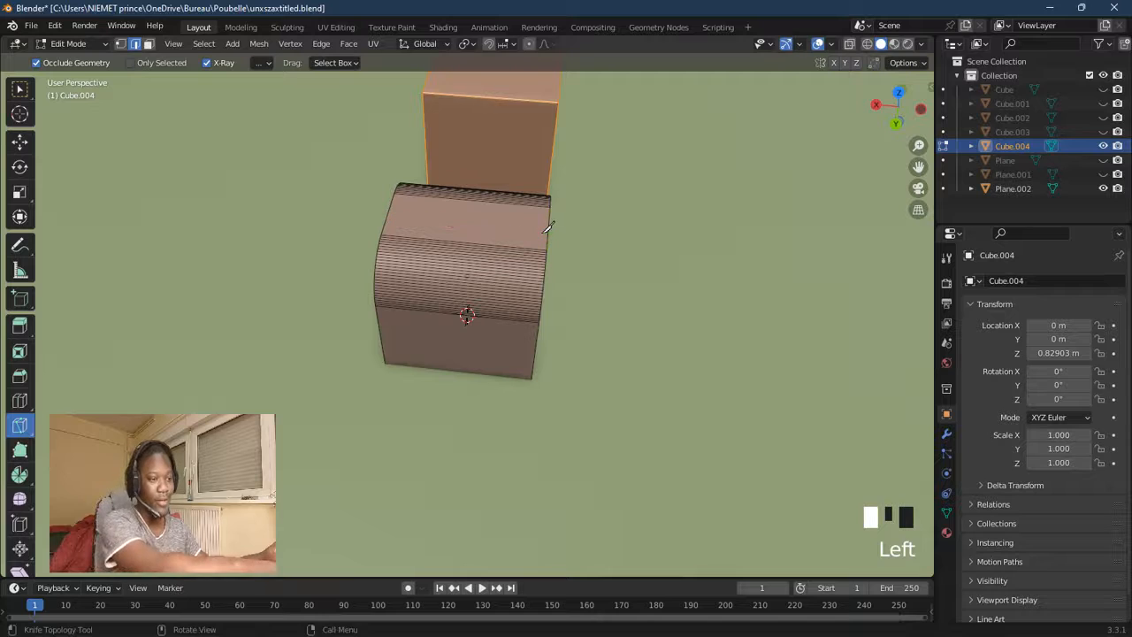
left_click_drag(390, 212, 554, 223)
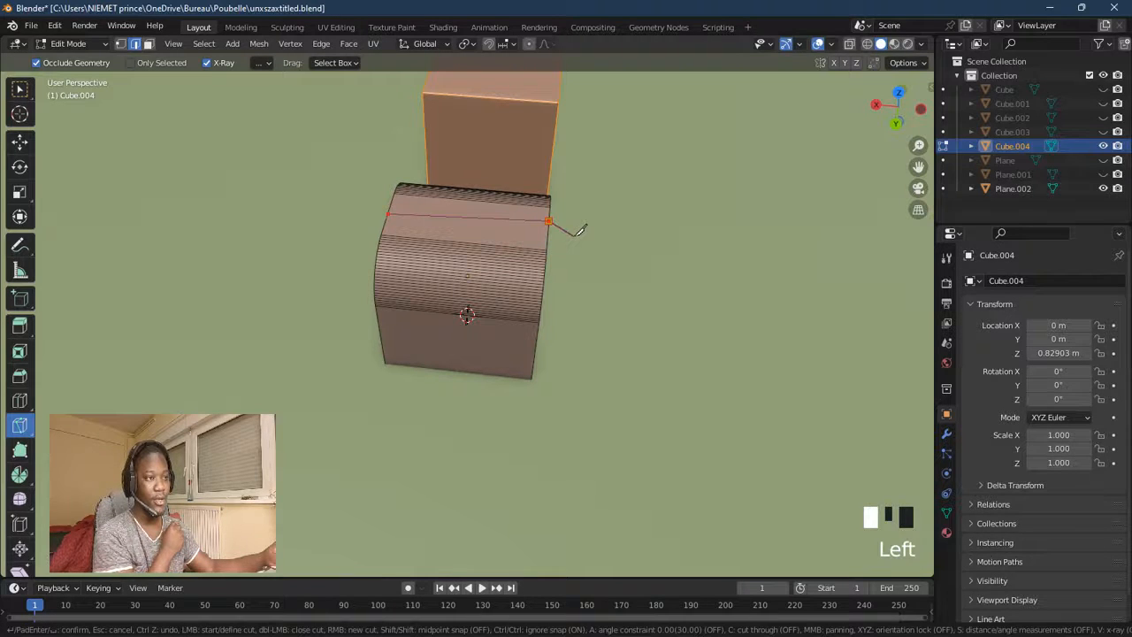
key("Return")
Continue the knife cut vertically down the rounded block's opposite end face, from the top cut to the bottom edge.
middle_click_drag(512, 219, 495, 209)
left_click(483, 212)
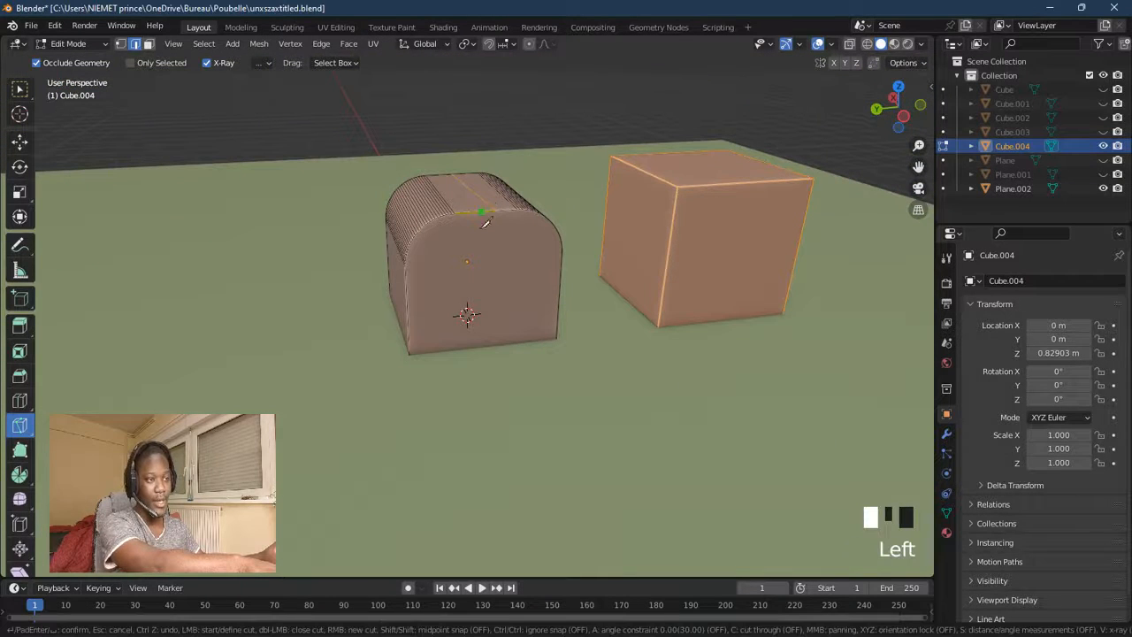
left_click(483, 346)
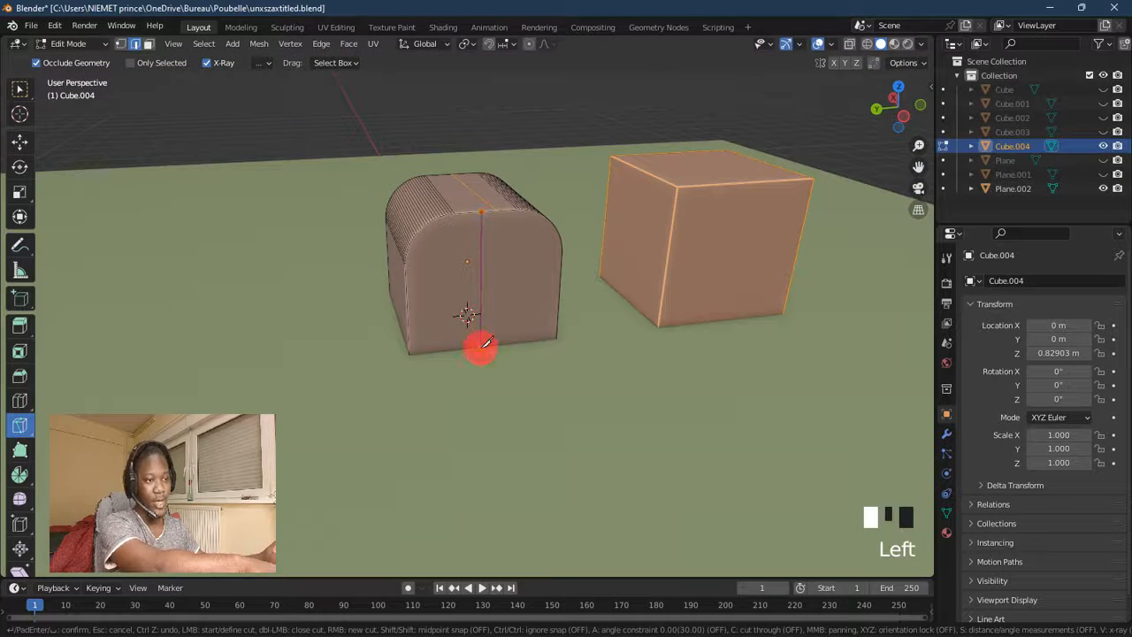
key("Return")
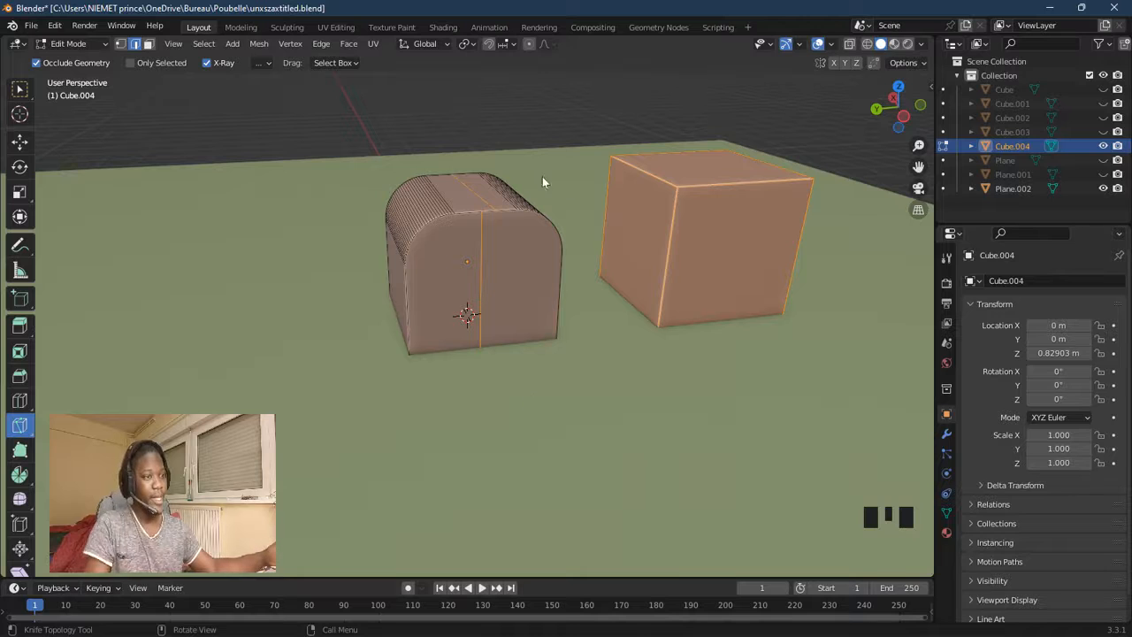
middle_click_drag(326, 176, 544, 231)
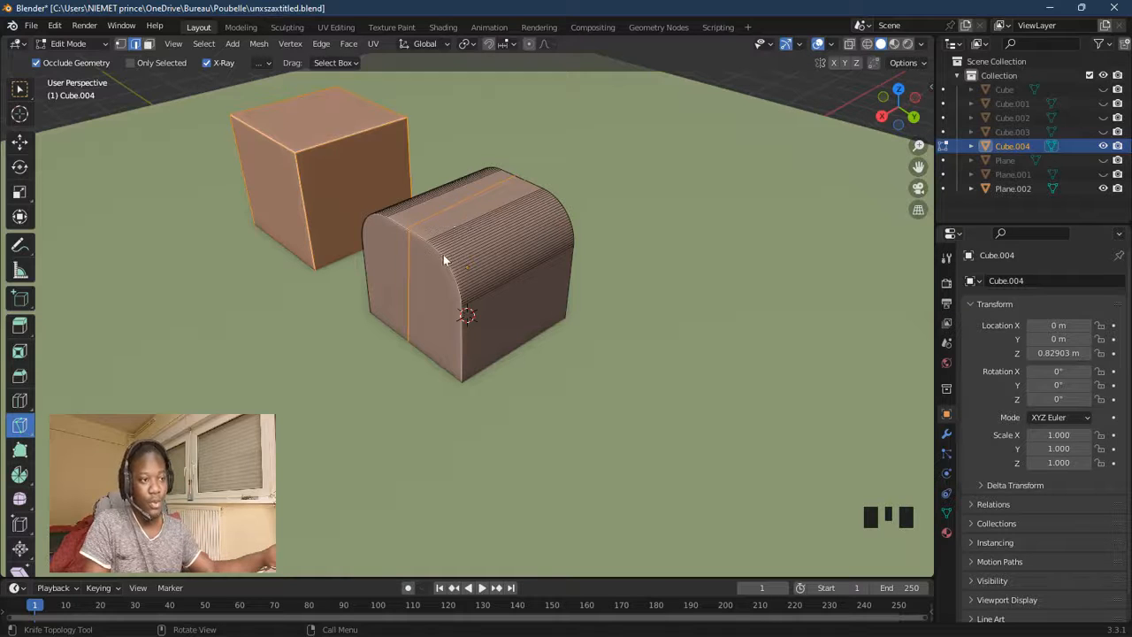
scroll(399, 273, "up", 1)
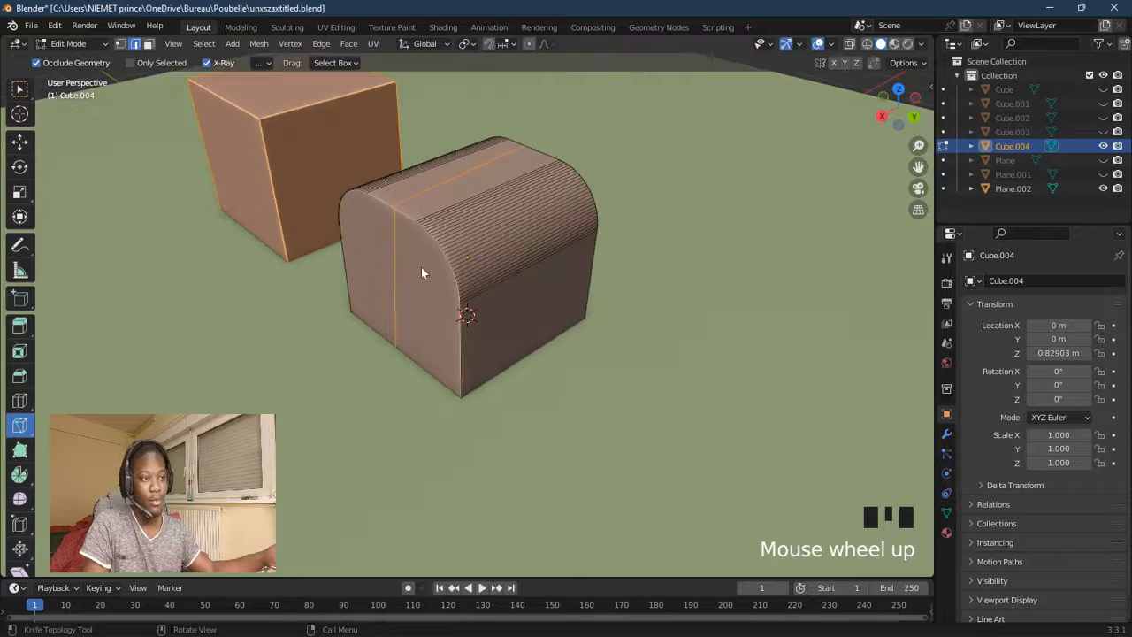
middle_click_drag(421, 272, 455, 247)
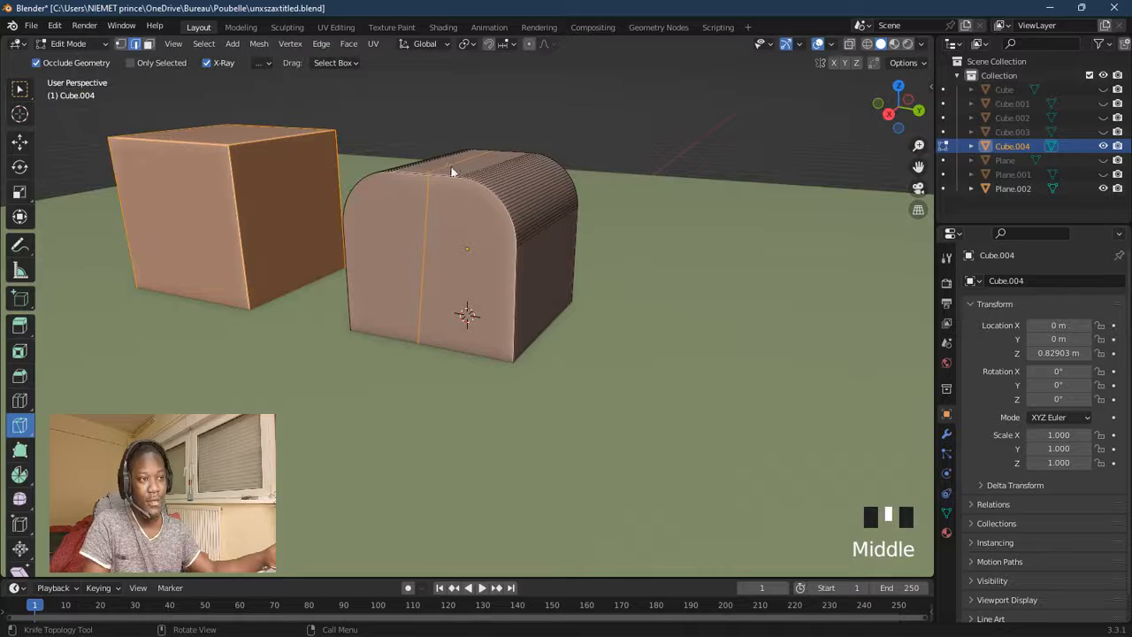
Switch to vertex selection and examine the vertices along the rounded block's bevelled edges and its middle cut.
scroll(434, 268, "up", 1)
middle_click_drag(436, 252, 439, 247)
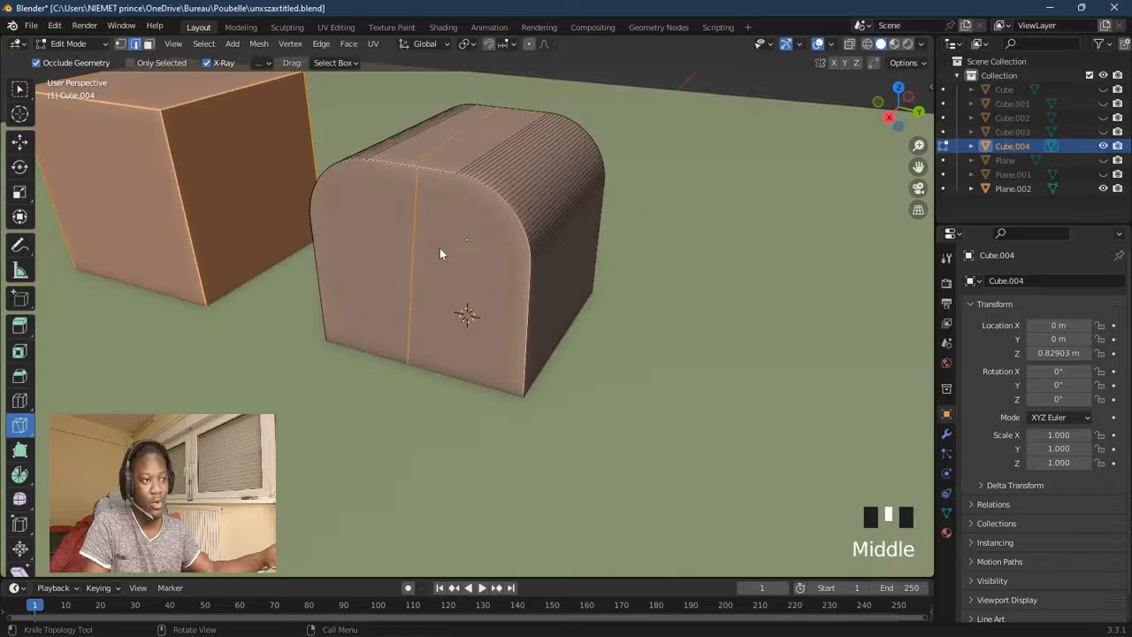
left_click(120, 44)
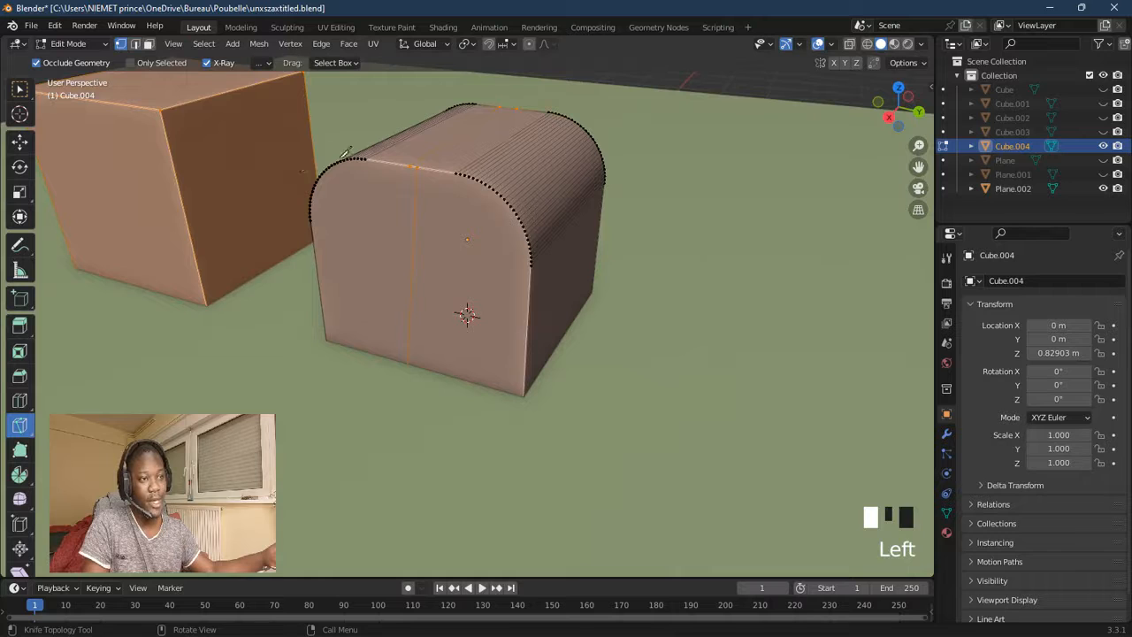
middle_click_drag(447, 185, 484, 196)
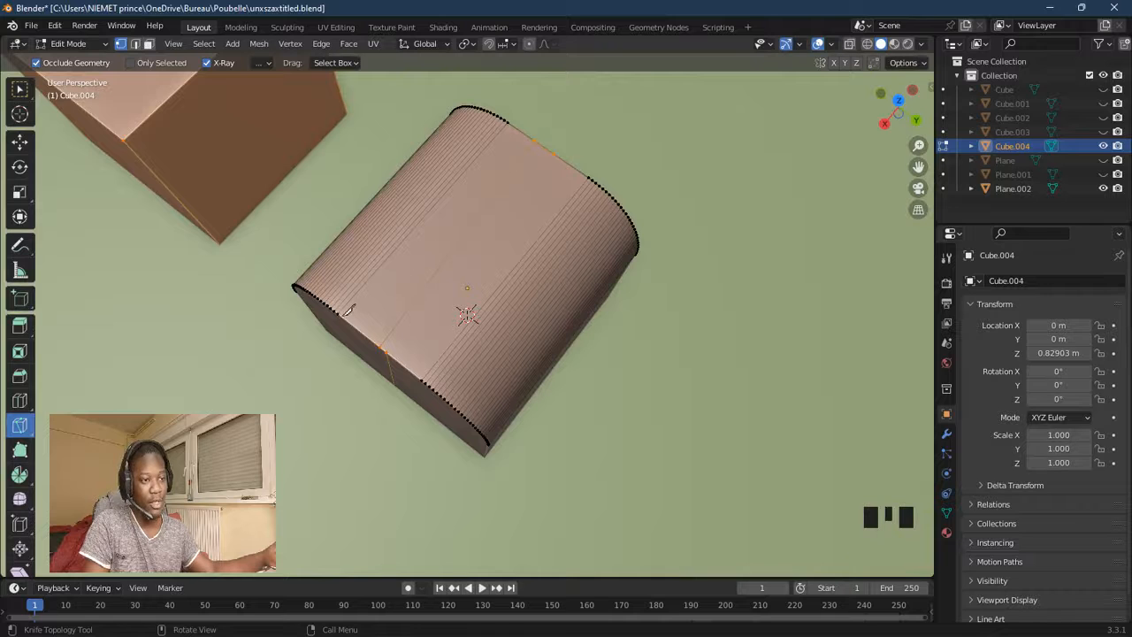
middle_click_drag(354, 320, 396, 221)
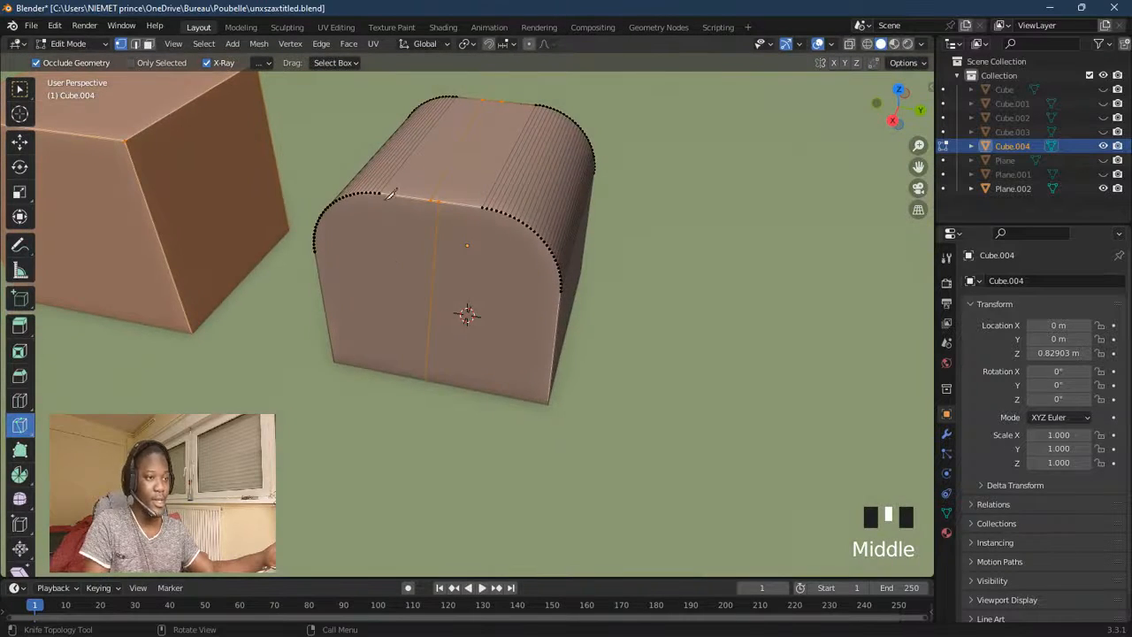
In face selection mode, select the flat top strip's left half, switch to the front end face's left half, and show its vertices.
left_click(149, 44)
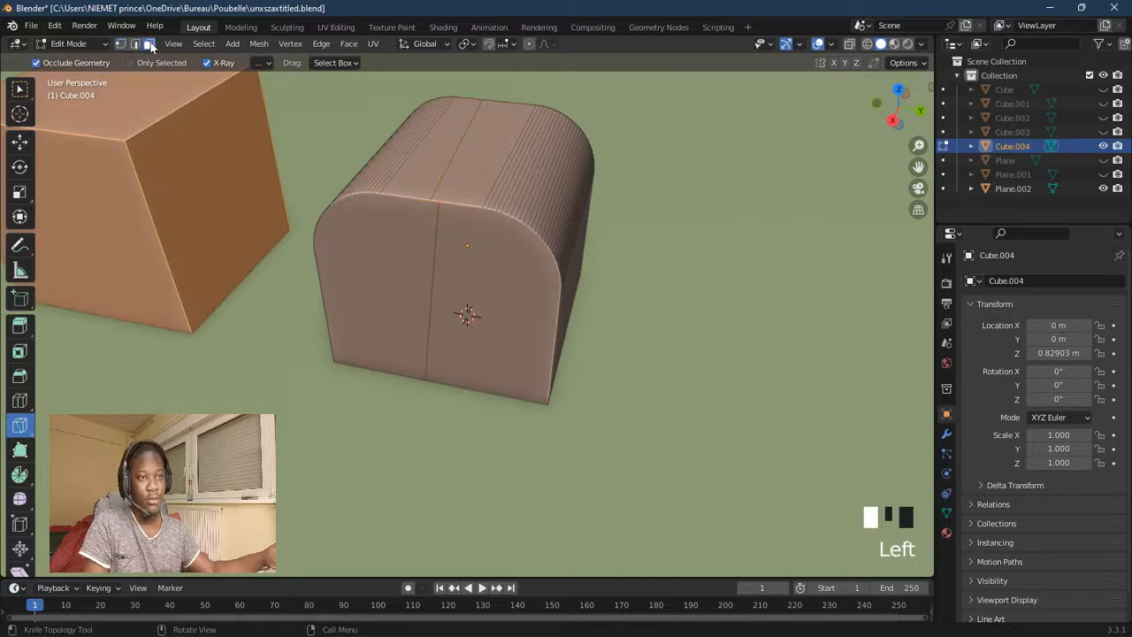
double_click(429, 160)
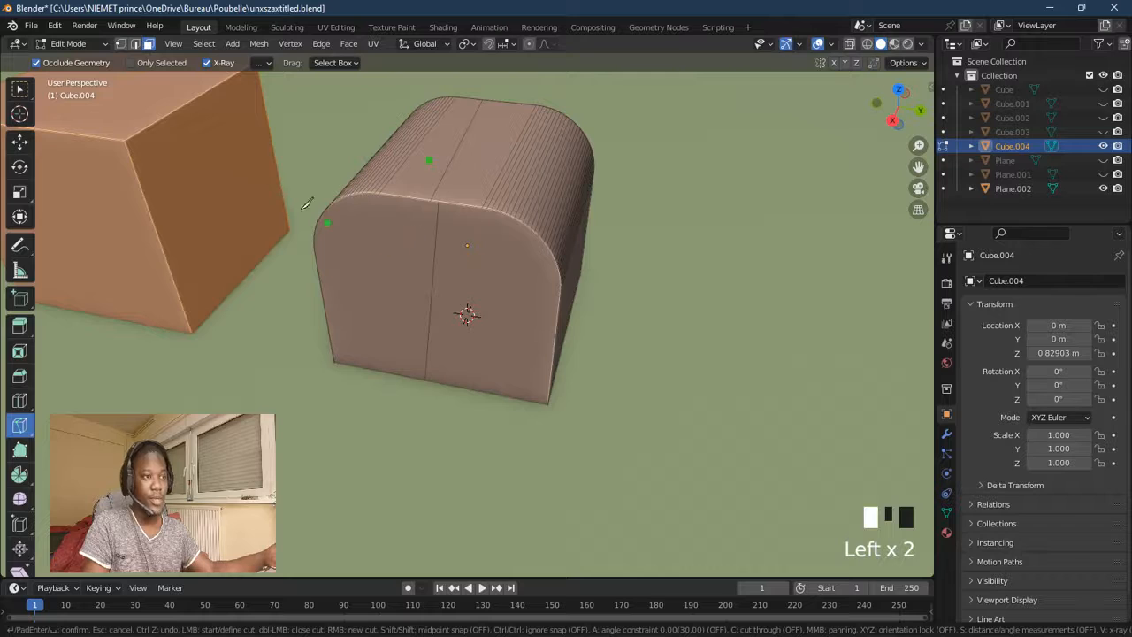
key("Escape")
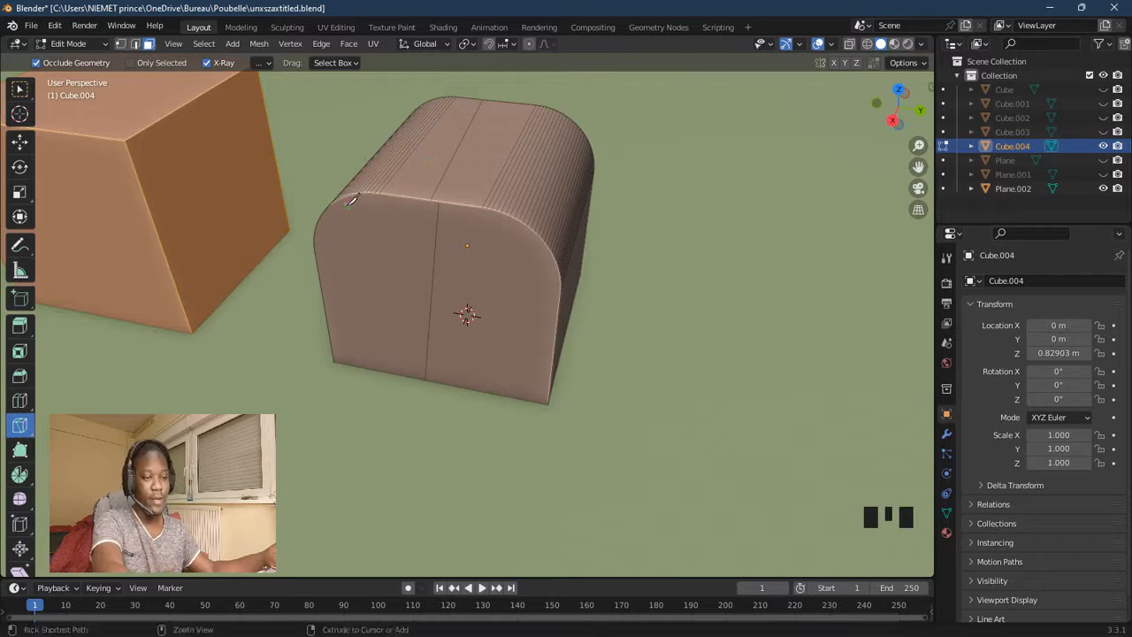
left_click(24, 92)
left_click(422, 170)
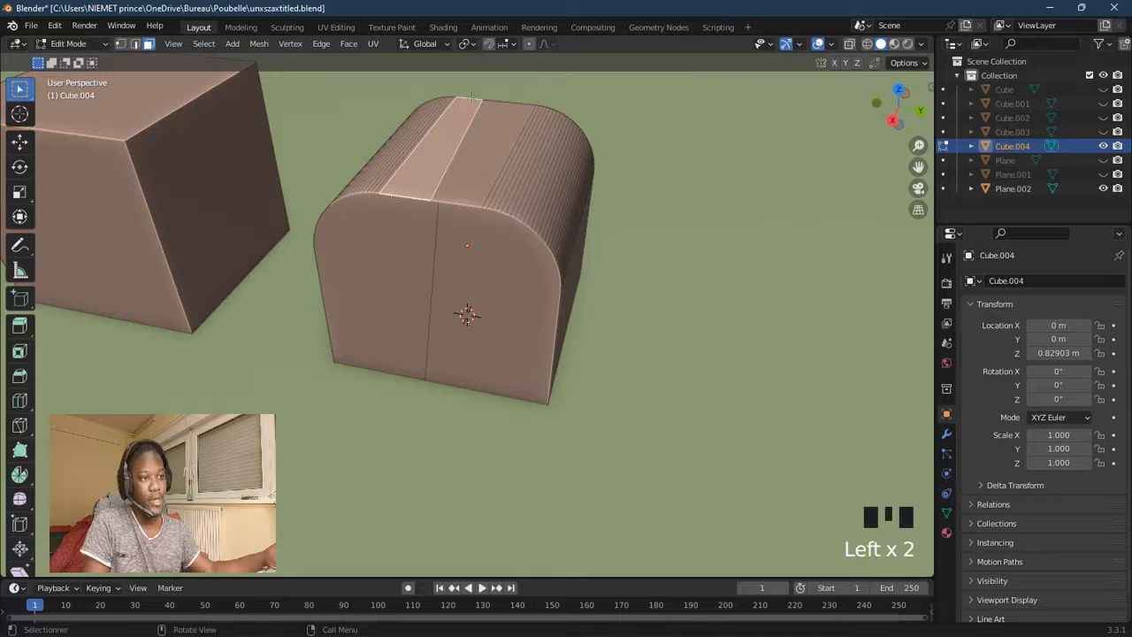
left_click(410, 257)
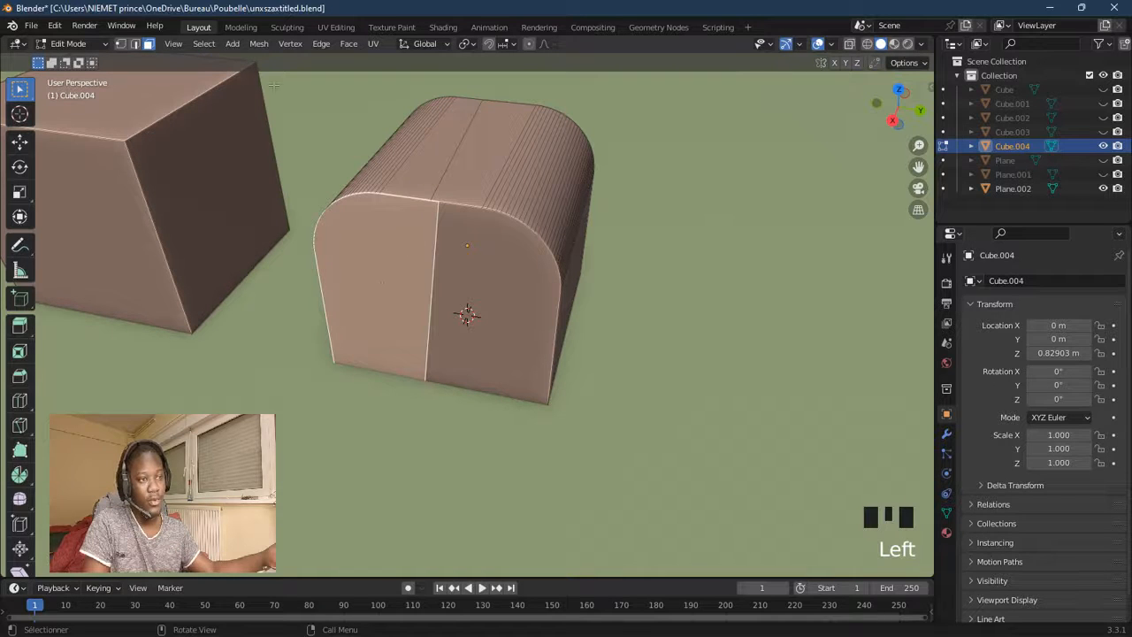
left_click(124, 44)
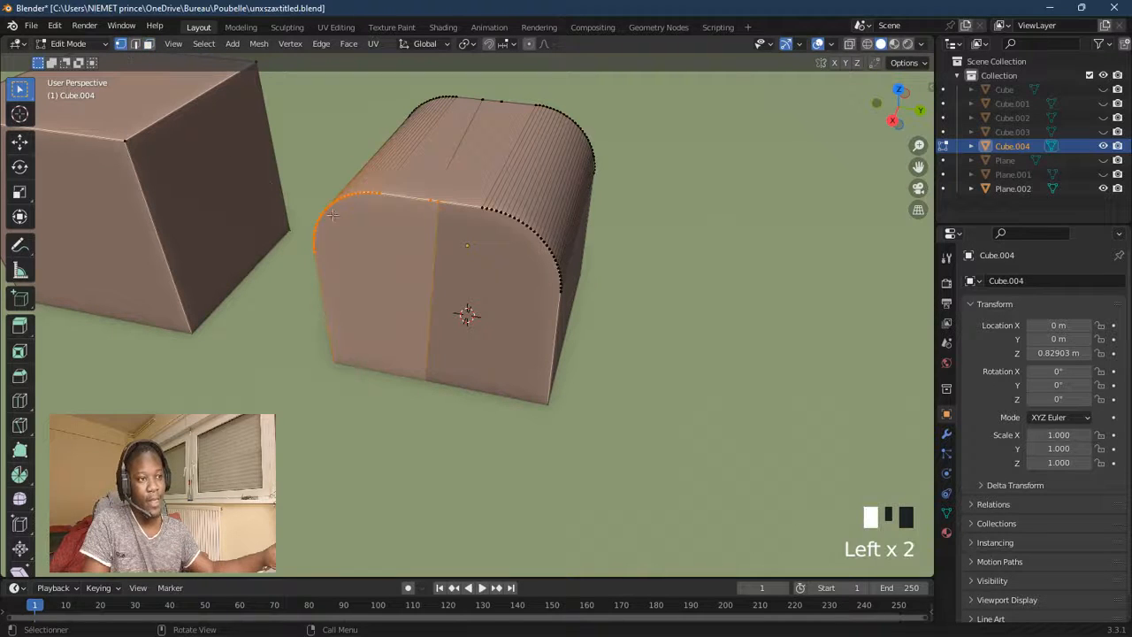